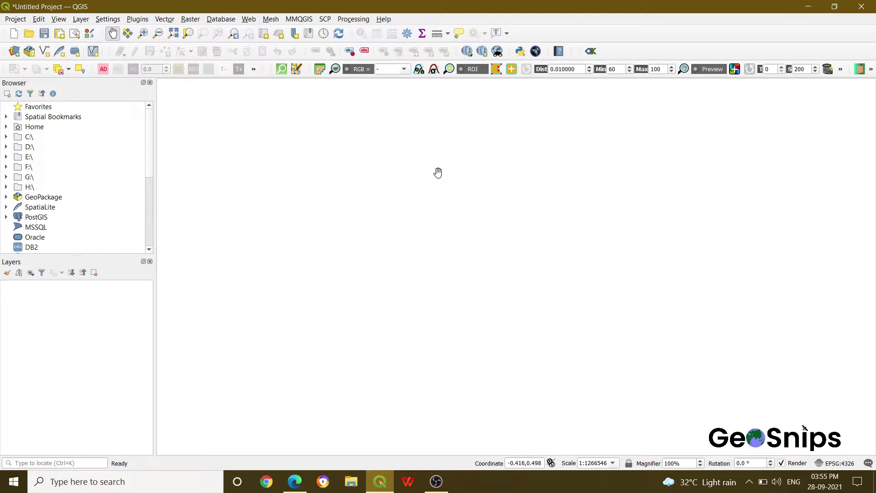
Search the Plugin Manager for the georef plugin, then close the manager
left_click(138, 22)
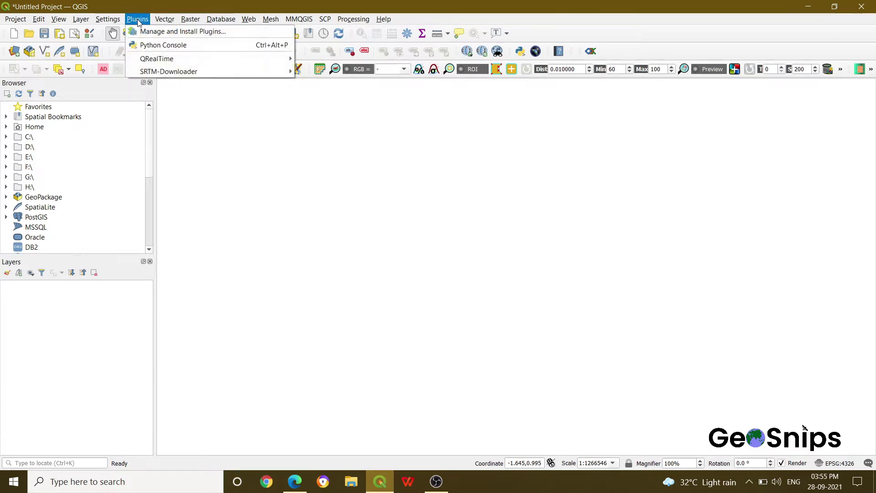
left_click(145, 31)
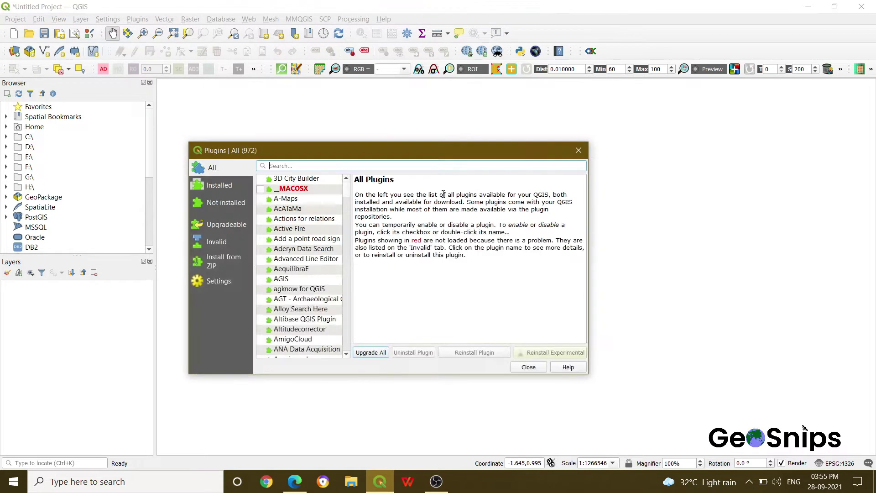
left_click(353, 166)
type("ge")
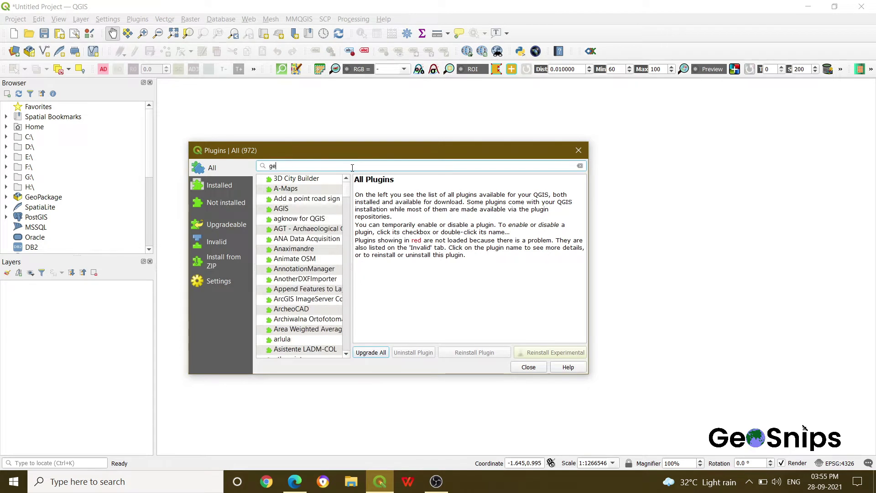
type("orefre")
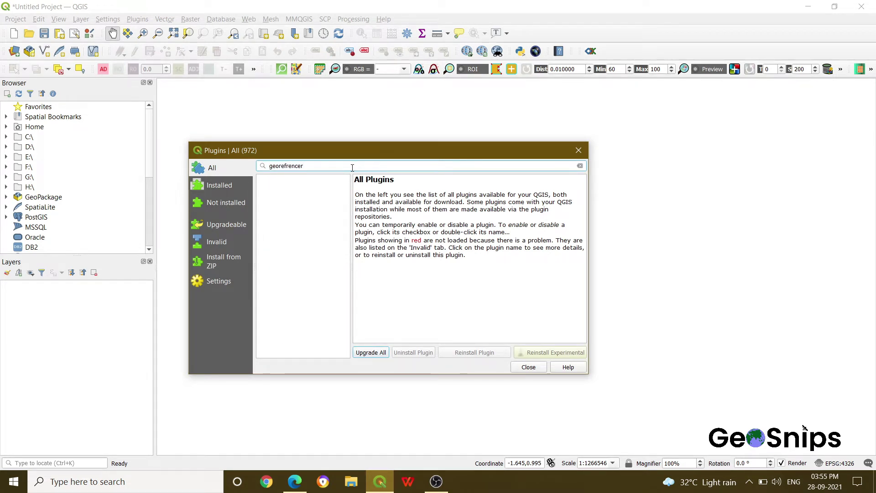
key("BackSpace")
key("BackSpace")
key("BackSpace")
key("BackSpace")
key("BackSpace")
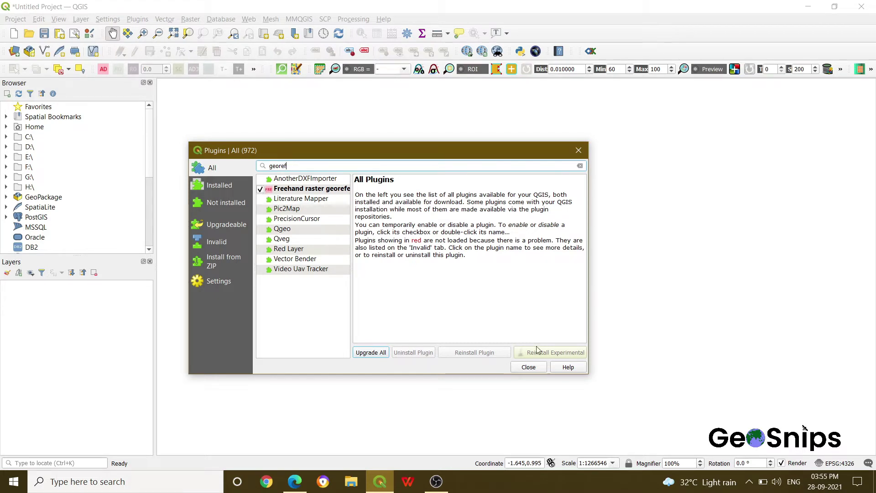
left_click(541, 368)
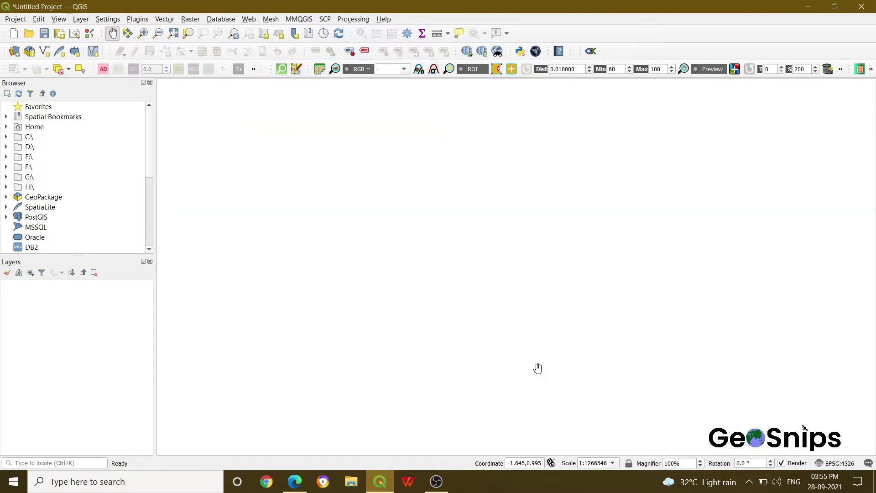
Launch the Georeferencer from the Raster menu and select its Pan tool
left_click(191, 19)
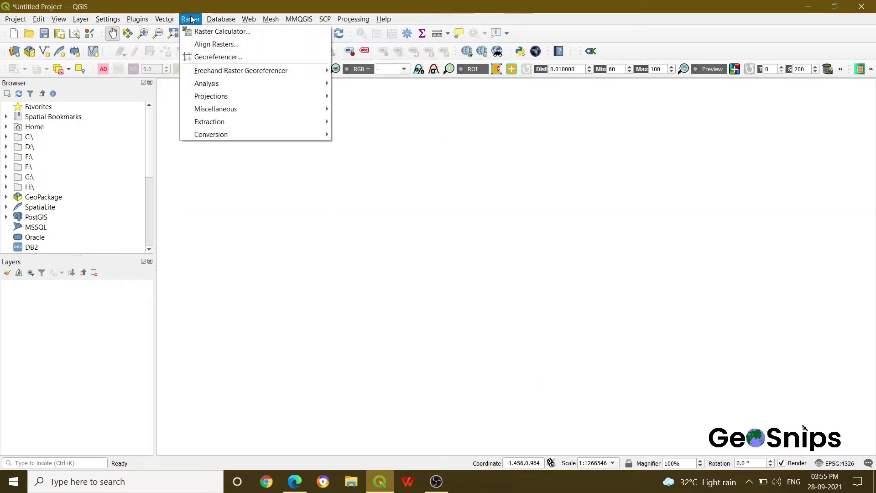
left_click(204, 57)
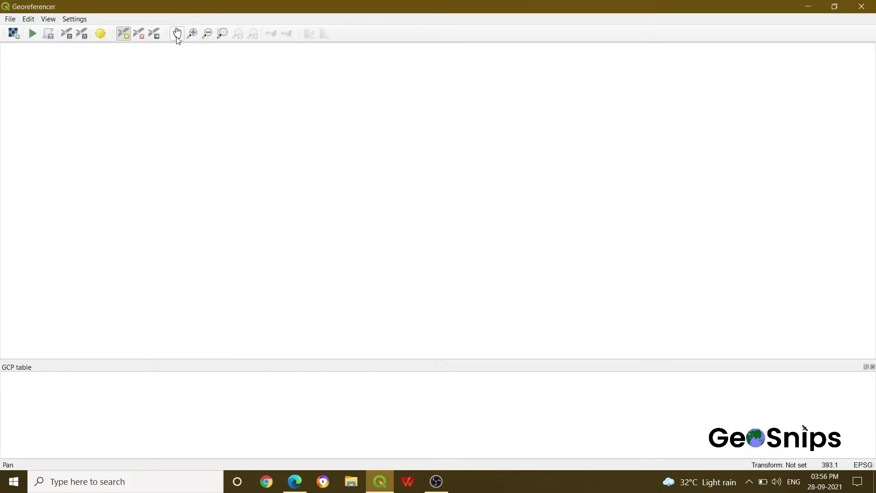
left_click(176, 38)
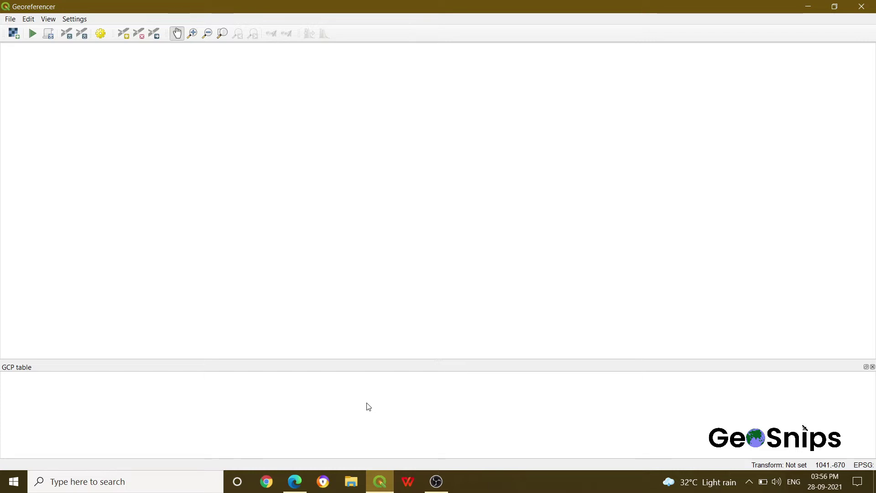
Open toposheet.jpg (sheet G43H3) from the Desktop in the Georeferencer canvas
left_click(14, 33)
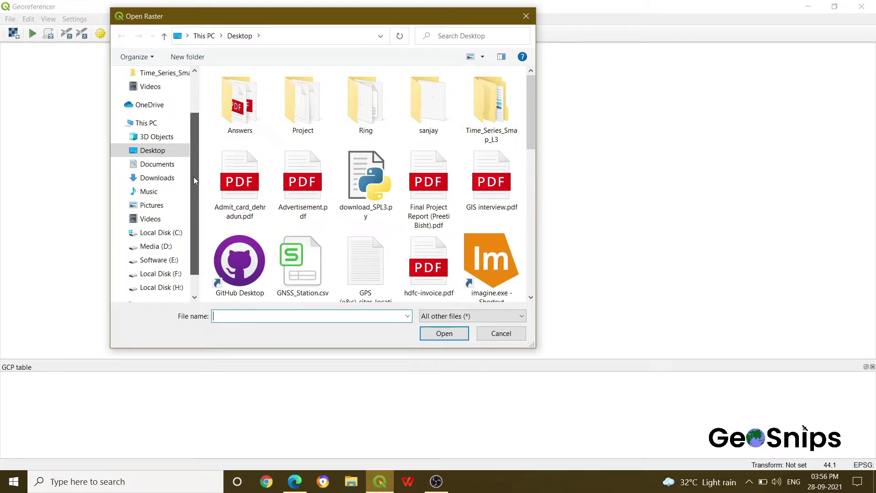
scroll(194, 181, "up", 2)
scroll(191, 199, "down", 3)
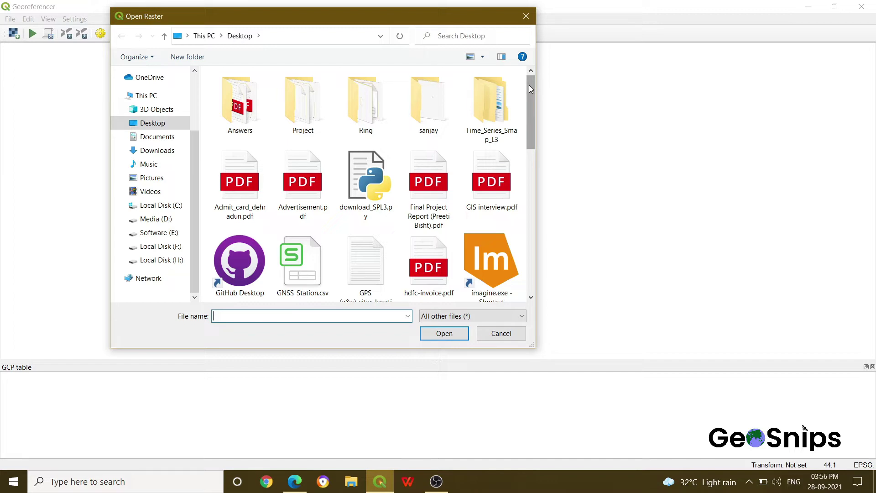
left_click_drag(530, 84, 548, 242)
left_click(442, 197)
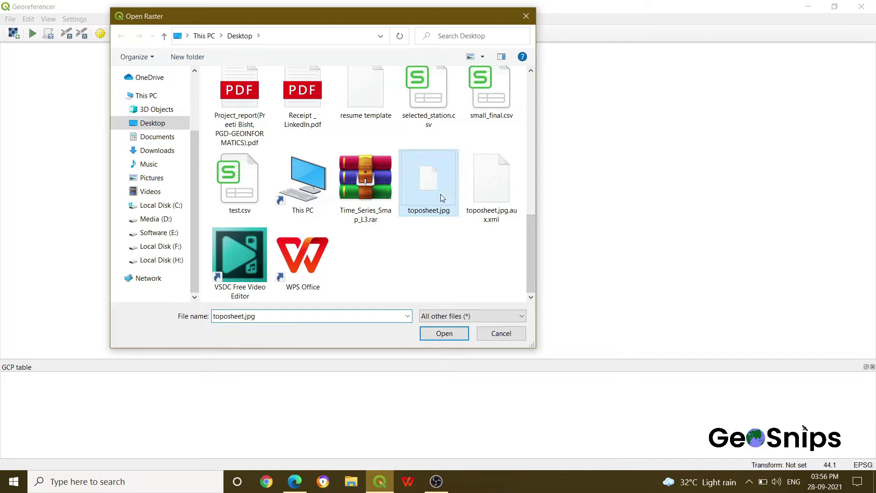
left_click(460, 334)
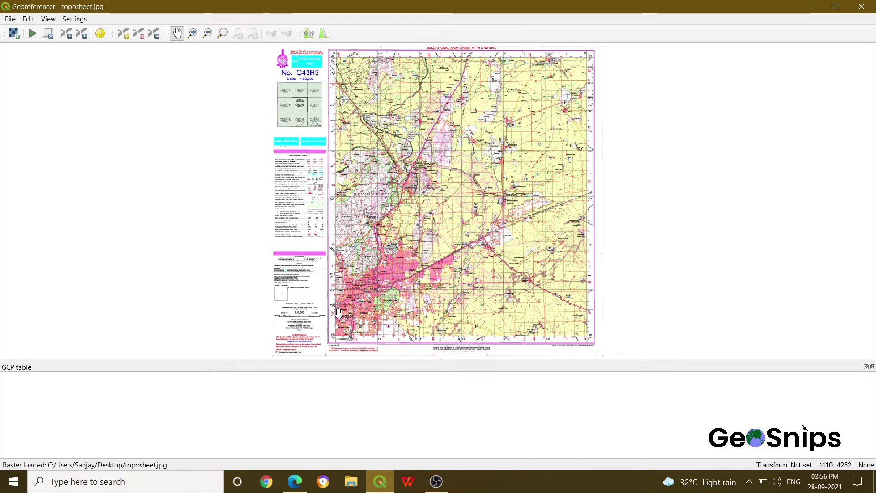
Nudge the view, then zoom-box onto the sheet's top-left corner marked 73° and 26°
mouse_move(417, 206)
left_mouse_down()
mouse_move(325, 200)
mouse_move(415, 202)
left_mouse_up()
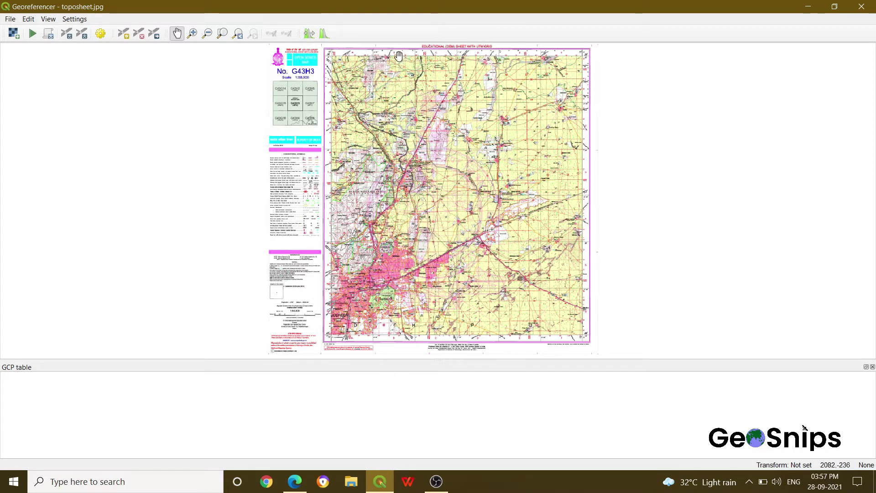
left_click(193, 34)
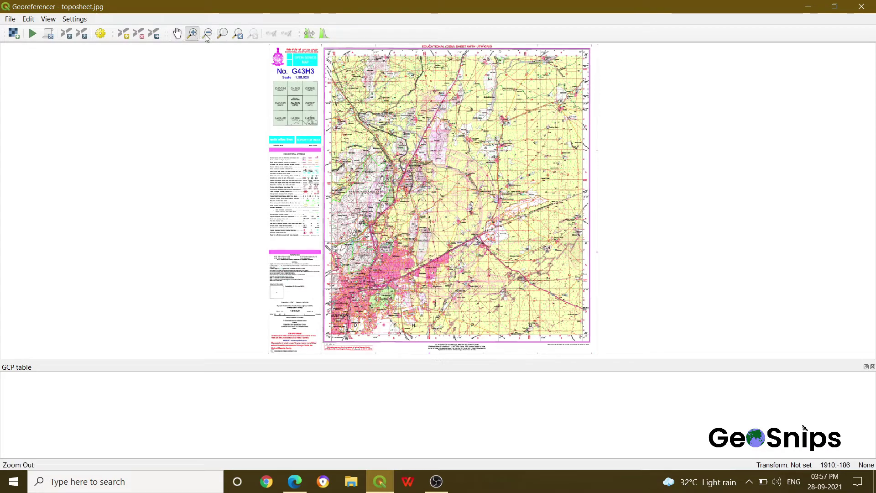
left_click_drag(313, 47, 345, 71)
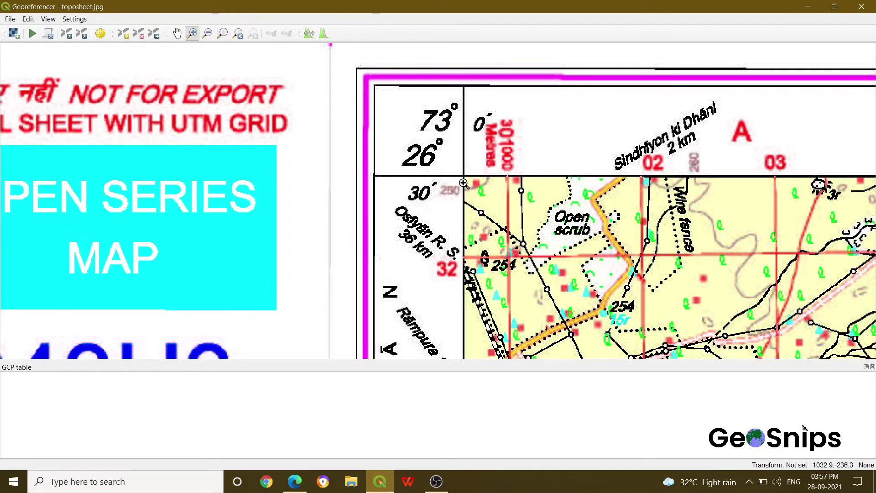
Switch the Georeferencer back to the Pan tool
left_click(177, 33)
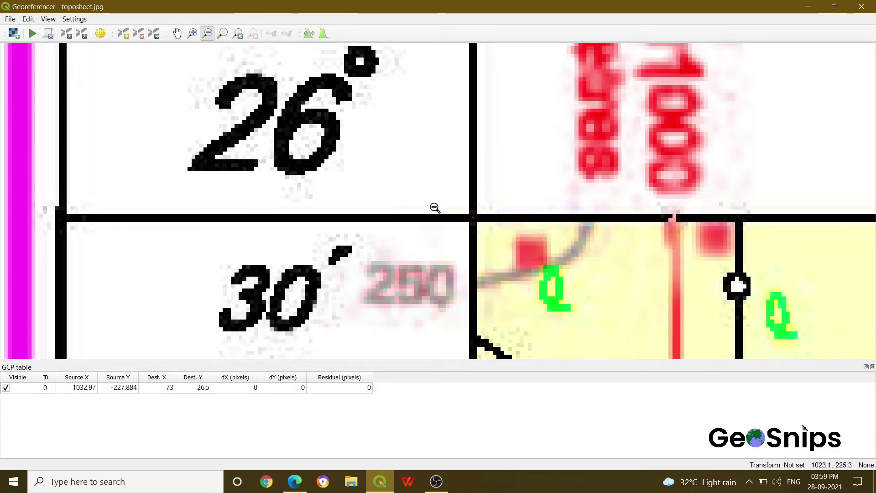
Zoom out, pan east along the sheet's top edge, and zoom in on the top-right corner
left_click(434, 201)
left_click(434, 202)
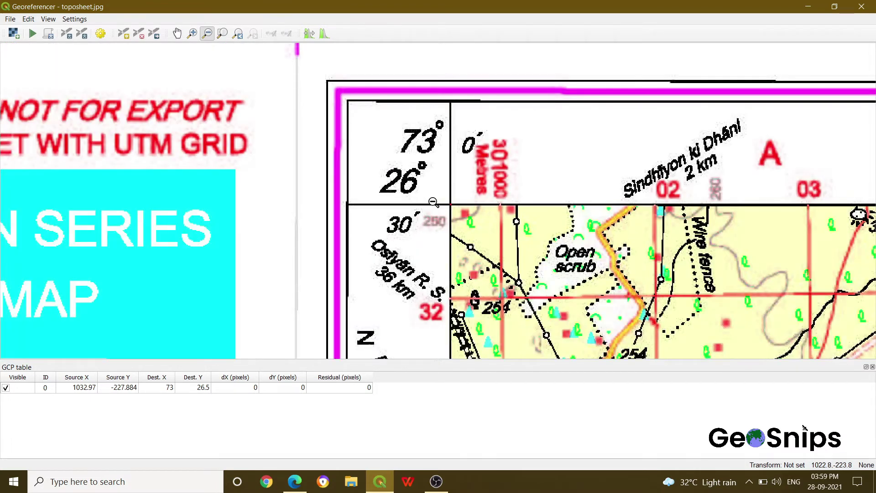
left_click(434, 201)
left_click(177, 34)
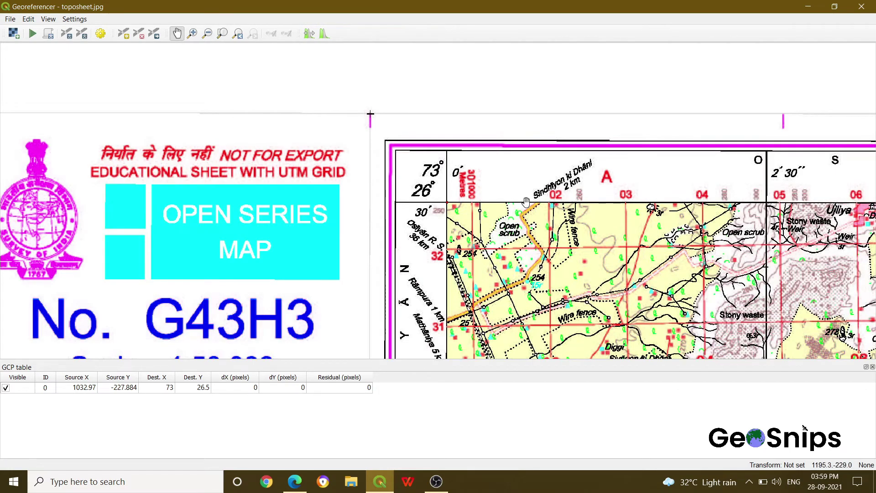
left_click_drag(530, 207, 177, 168)
left_click_drag(538, 177, 188, 168)
left_click_drag(865, 187, 11, 172)
left_click_drag(488, 169, 173, 151)
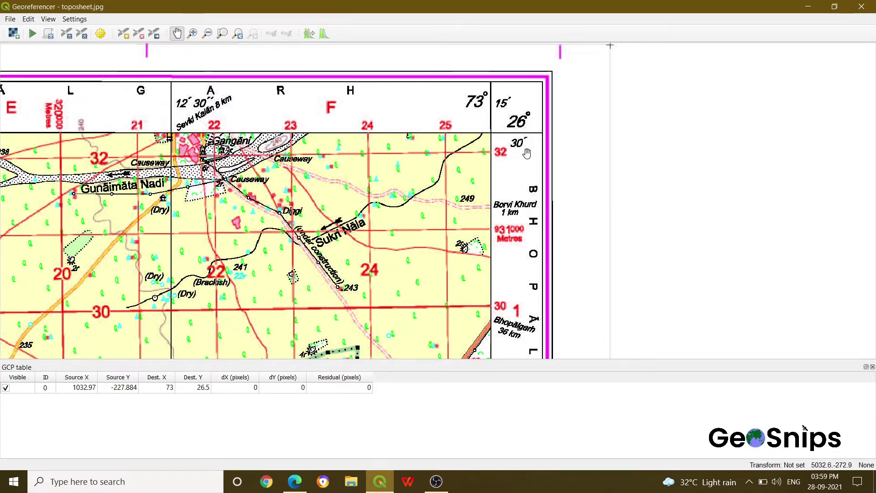
left_click(193, 33)
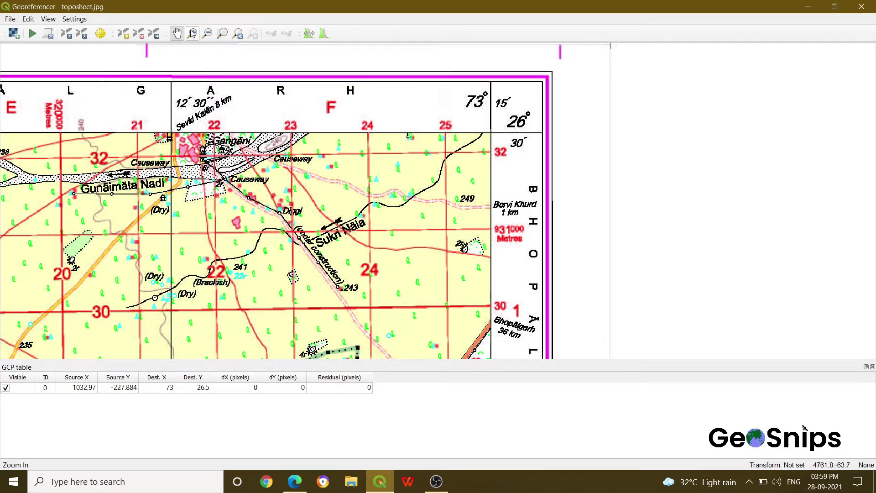
left_click_drag(475, 124, 505, 145)
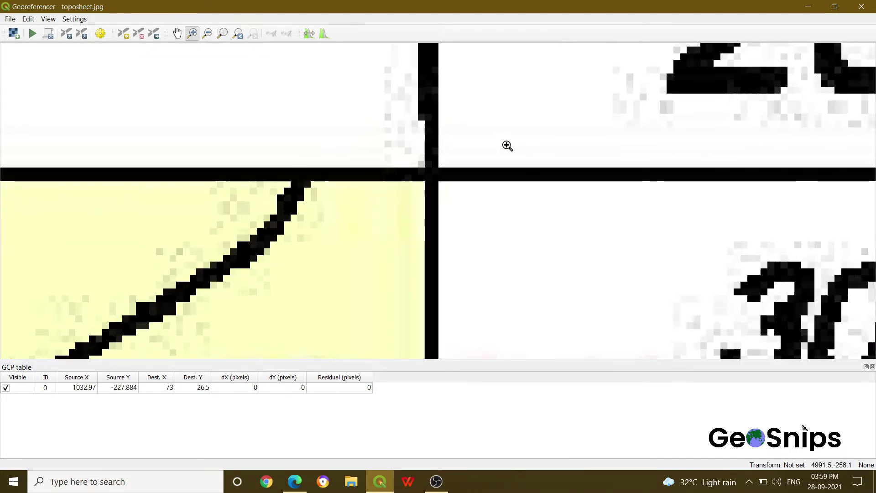
Place a control point at the top-right corner intersection with X 73.25, Y 26.5
left_click(124, 33)
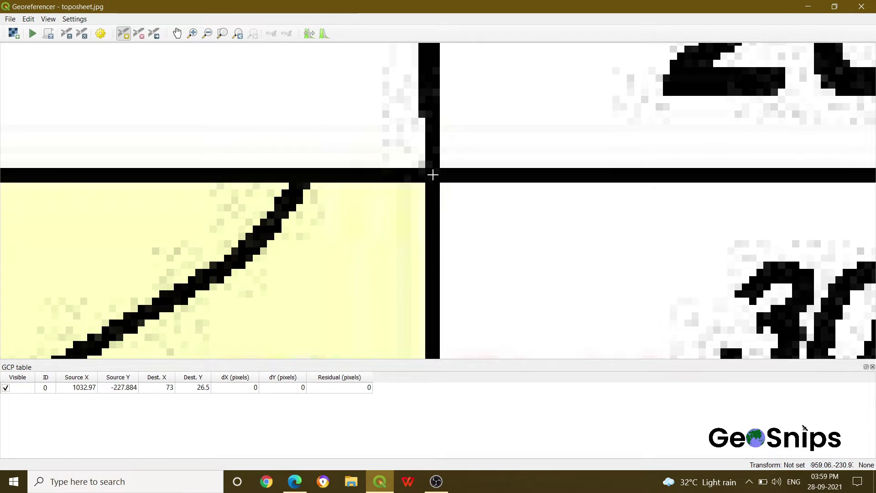
left_click(433, 175)
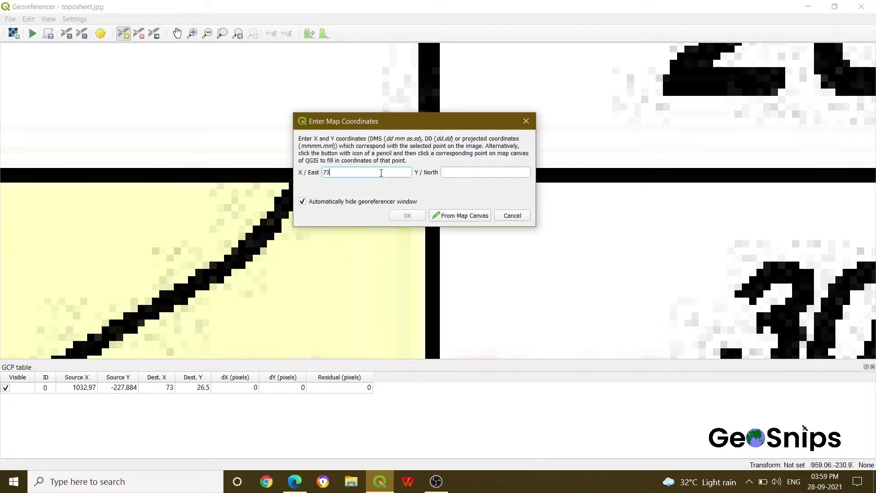
left_click(448, 172)
type("26.5")
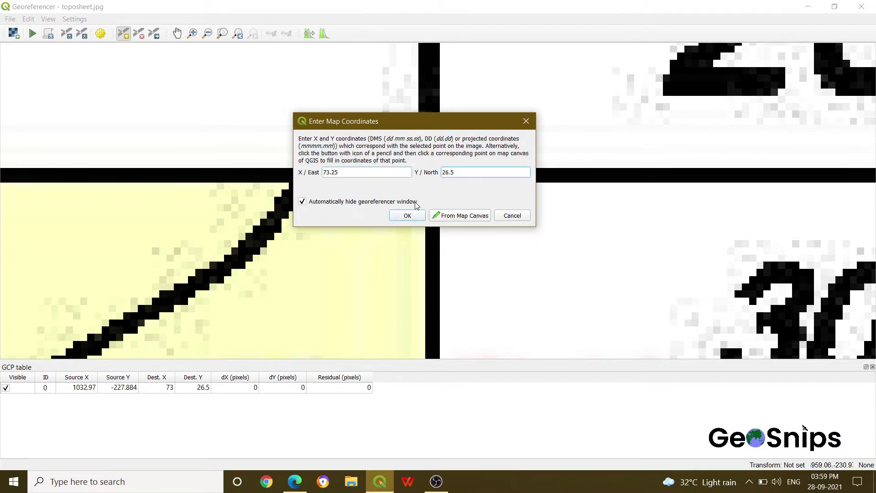
left_click(408, 216)
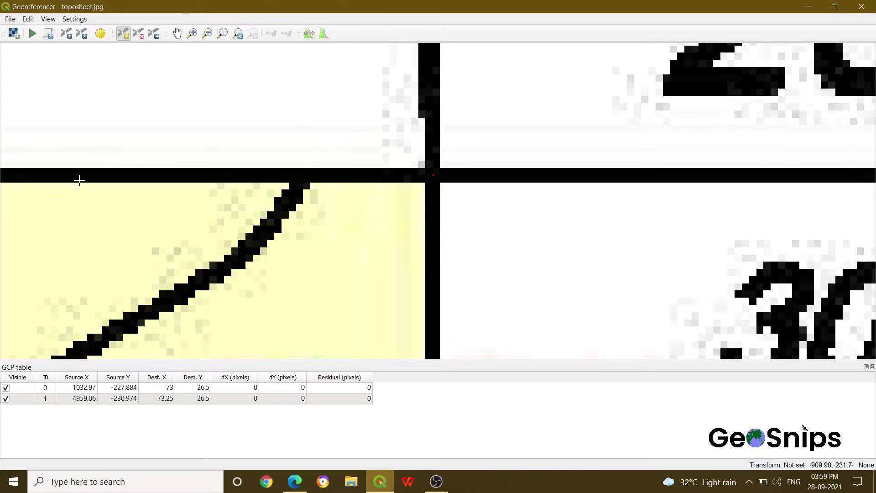
Zoom out from the top-right corner and pan south down the sheet's right edge
left_click(206, 34)
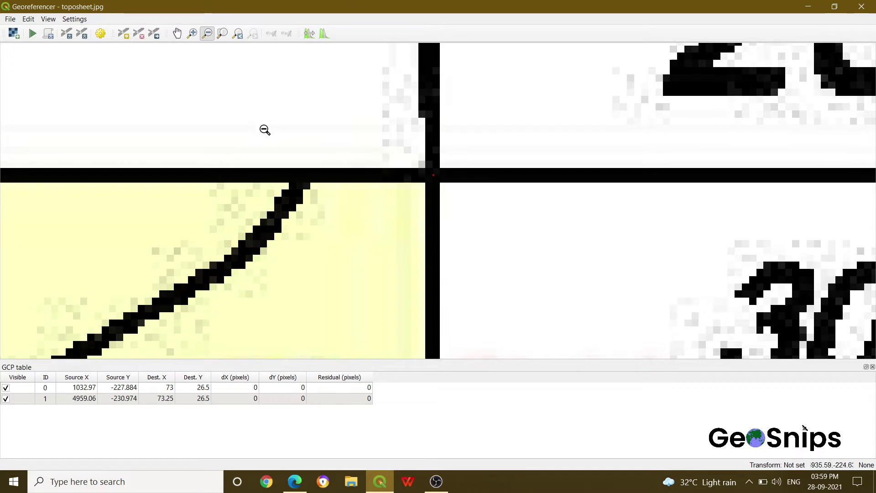
left_click_drag(280, 140, 459, 286)
left_click_drag(305, 122, 478, 269)
left_click_drag(310, 130, 475, 283)
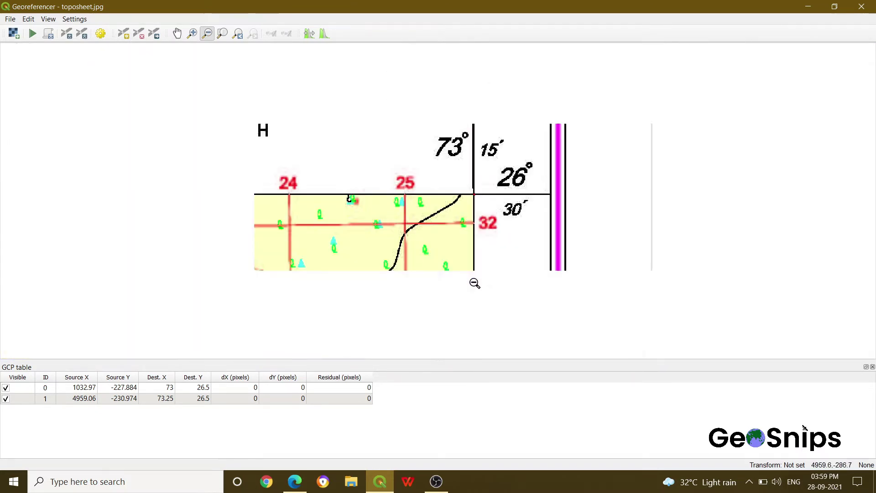
left_click(178, 33)
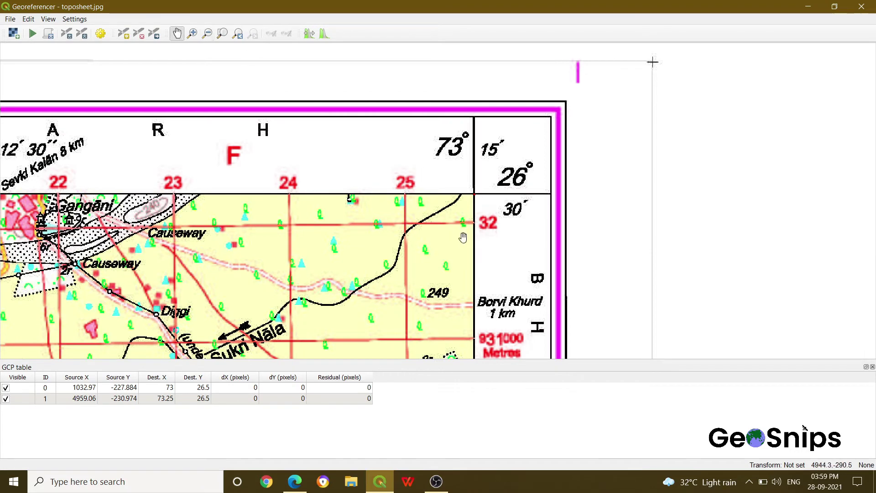
left_click_drag(496, 307, 525, 23)
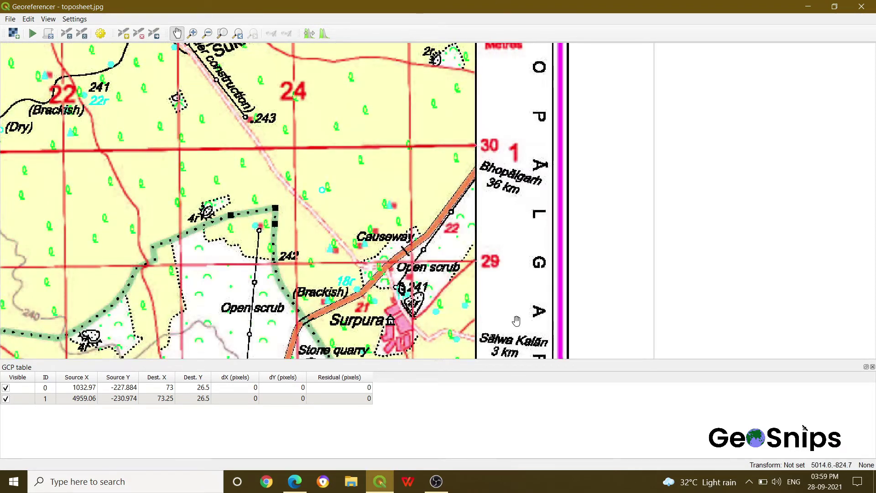
left_click_drag(515, 319, 542, 12)
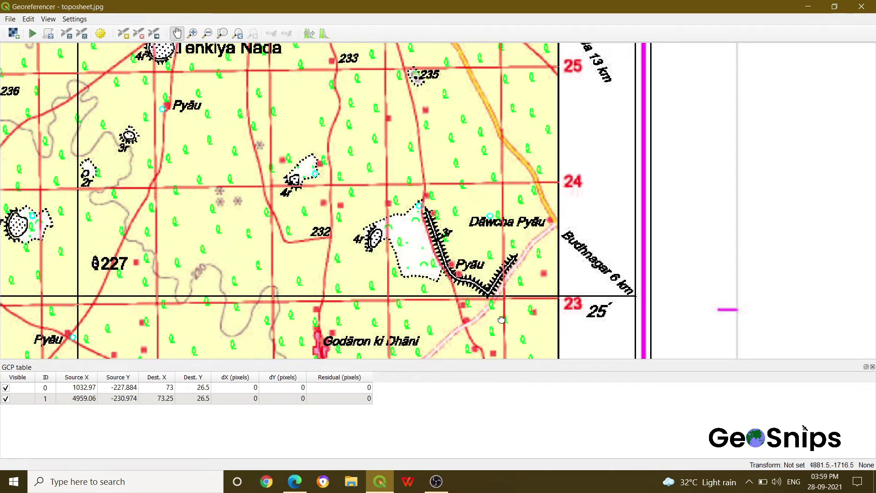
left_click_drag(502, 318, 496, 5)
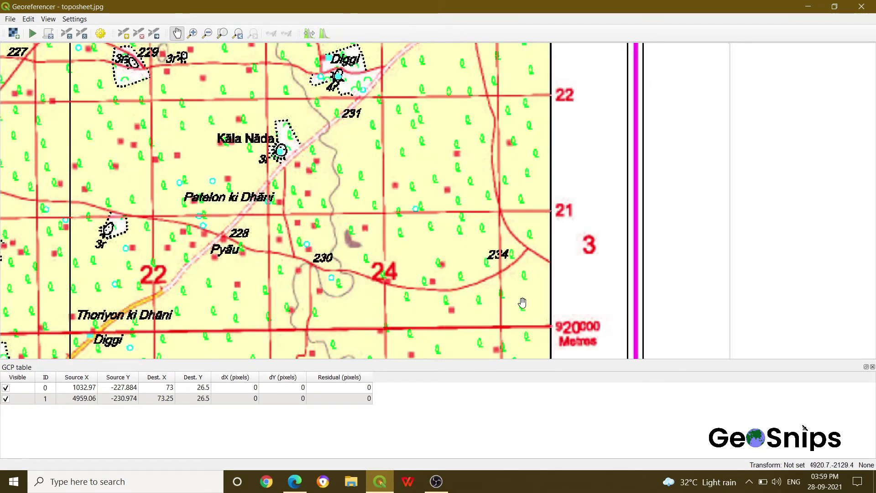
left_click_drag(523, 301, 485, 104)
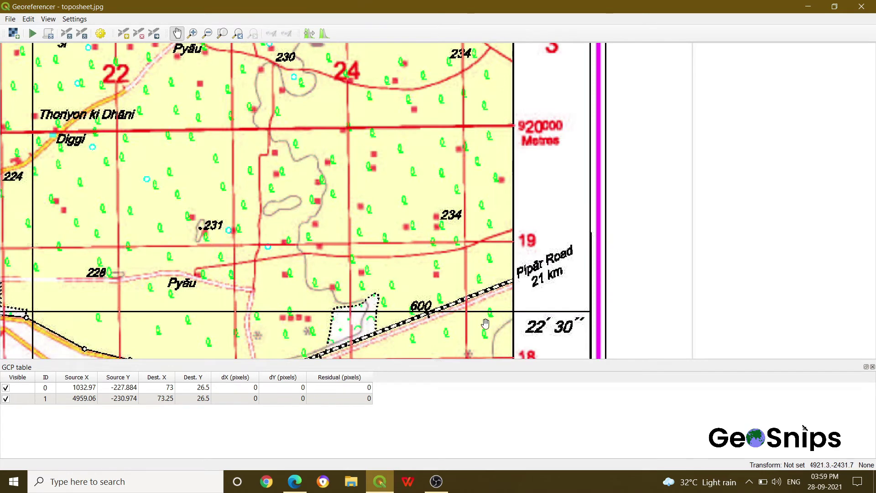
left_click_drag(485, 325, 484, 61)
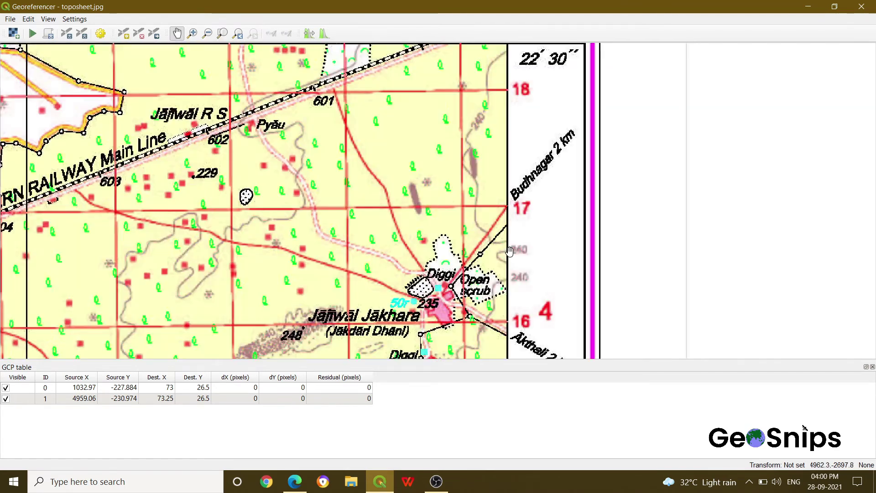
left_click_drag(499, 314, 540, 231)
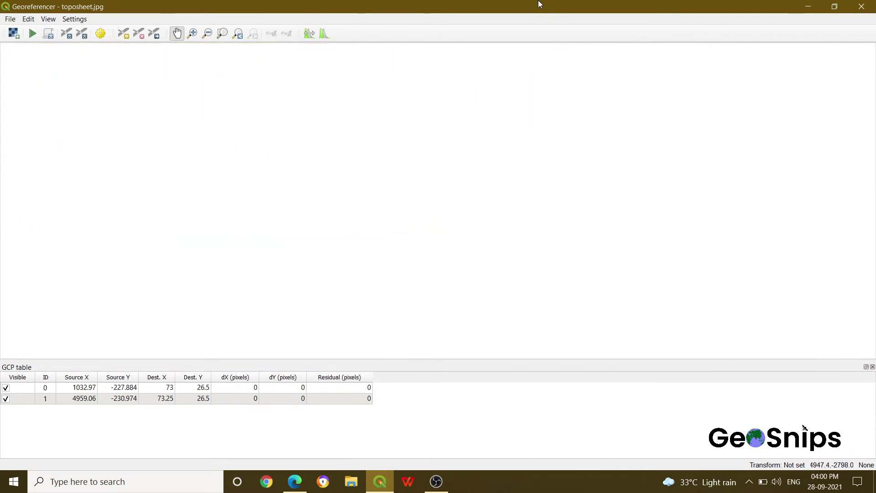
left_click_drag(511, 322, 535, 31)
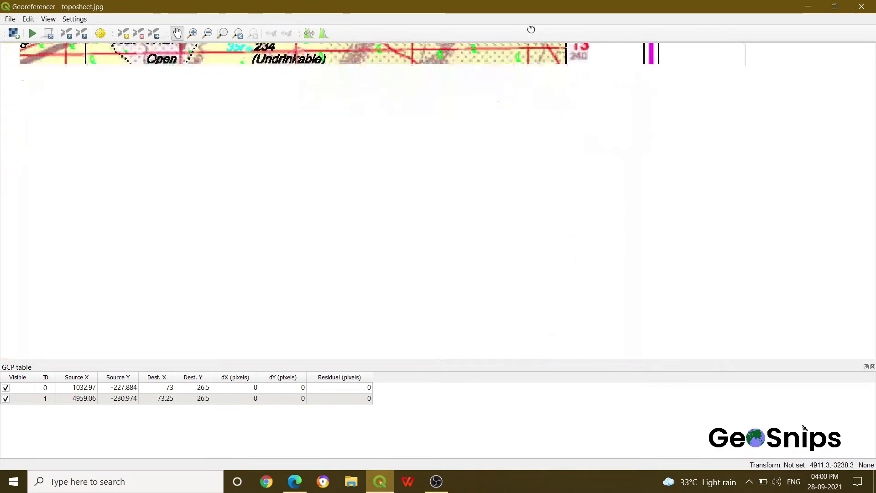
Bring the sheet's bottom edge into view and zoom in on the bottom-right corner
left_click(207, 34)
left_click(453, 260)
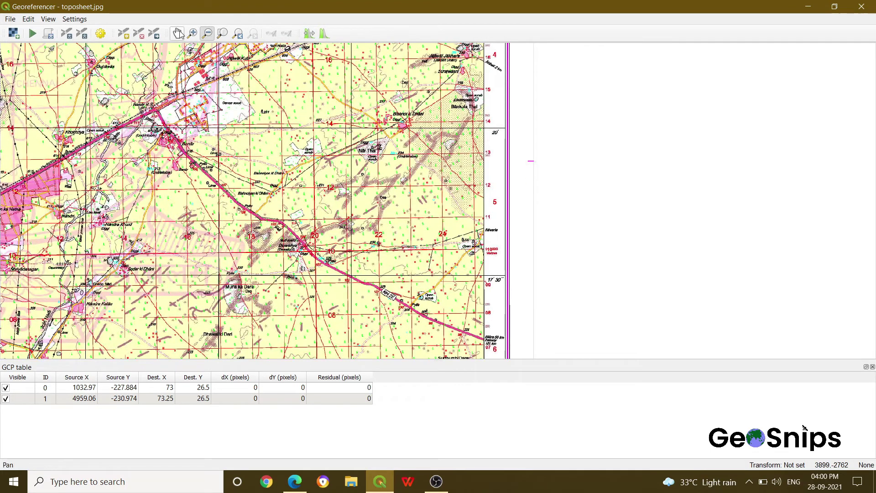
left_click(177, 33)
left_click_drag(477, 331, 501, 141)
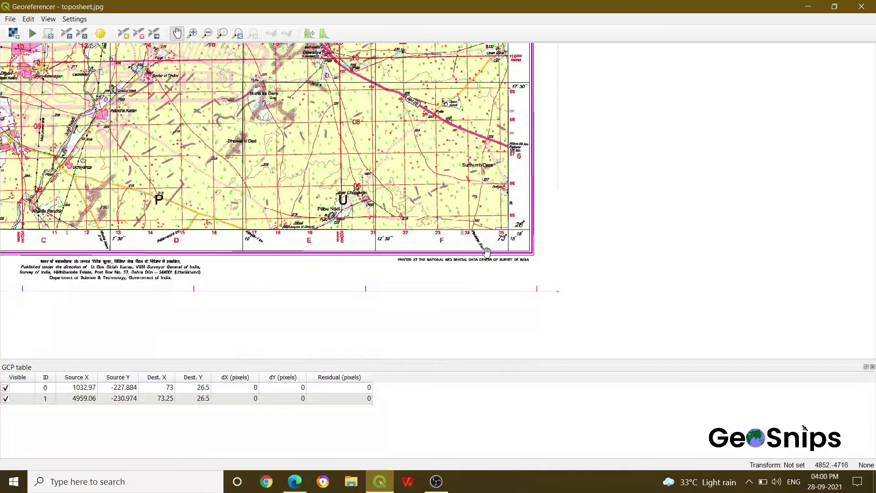
left_click(192, 33)
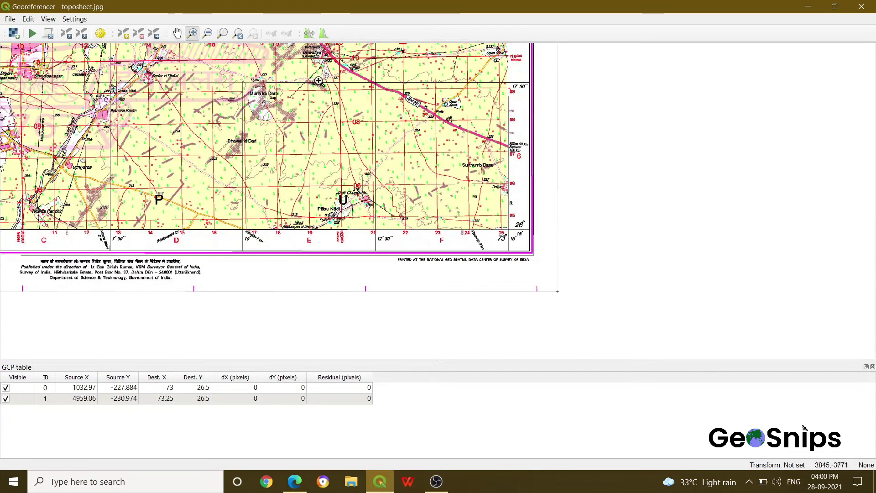
left_click_drag(487, 228, 520, 242)
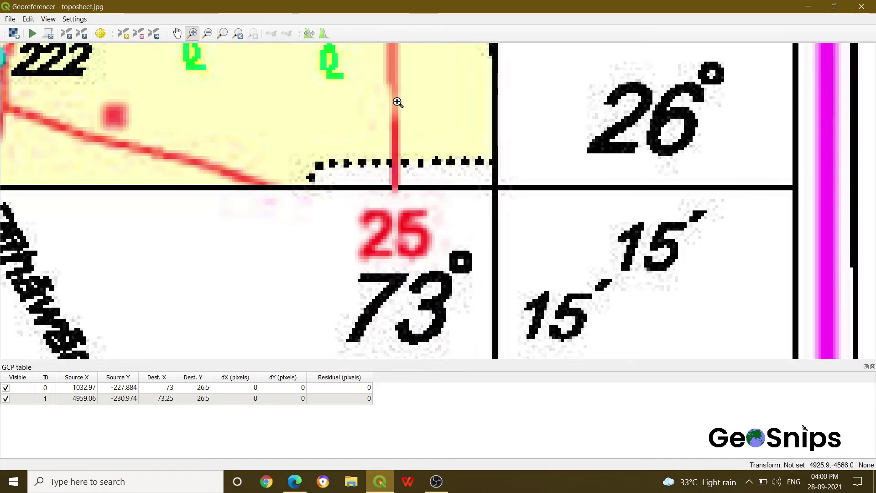
Mark the bottom-right corner intersection as a control point with X 73.25, Y 26.25
left_click(123, 34)
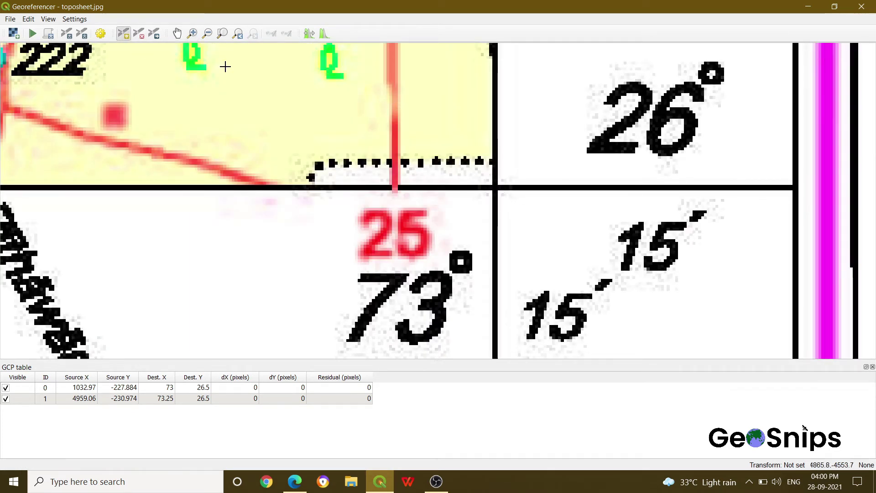
left_click(495, 188)
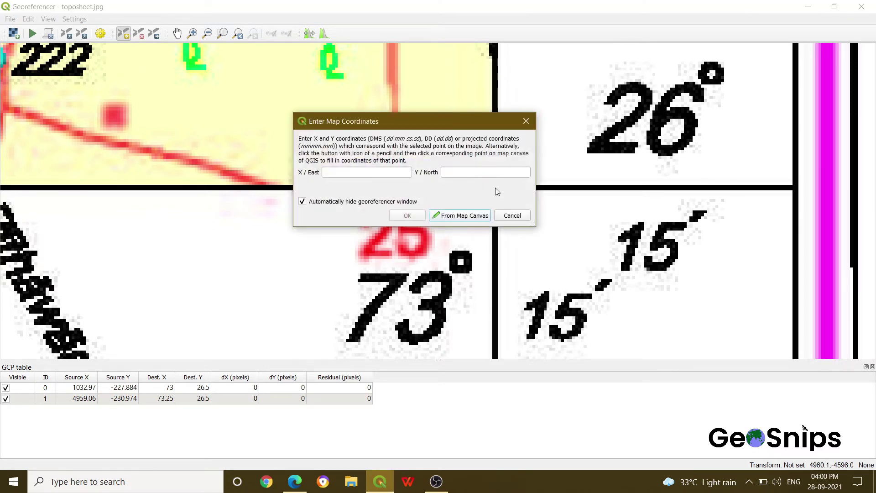
left_click(384, 175)
type("73.25")
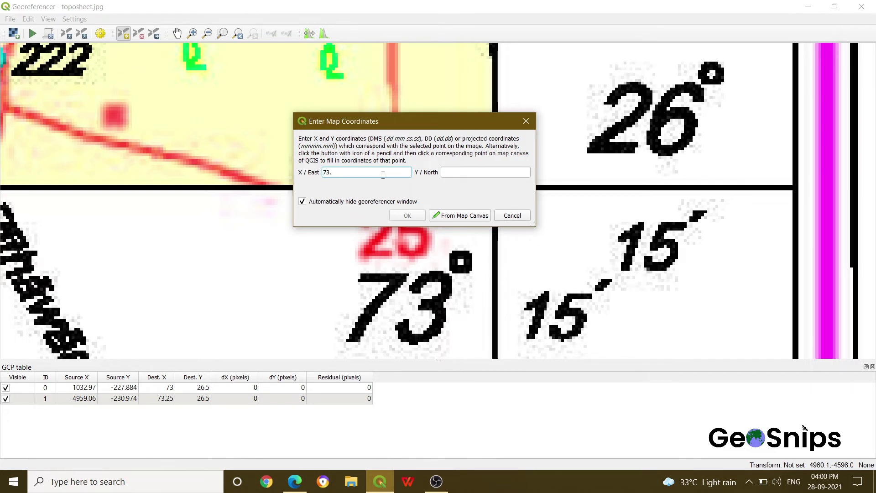
left_click(457, 170)
type("26.25")
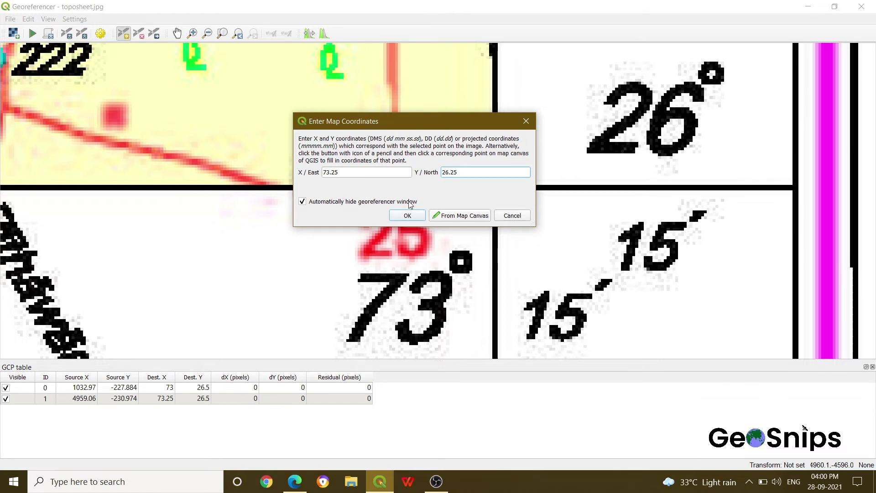
left_click(399, 217)
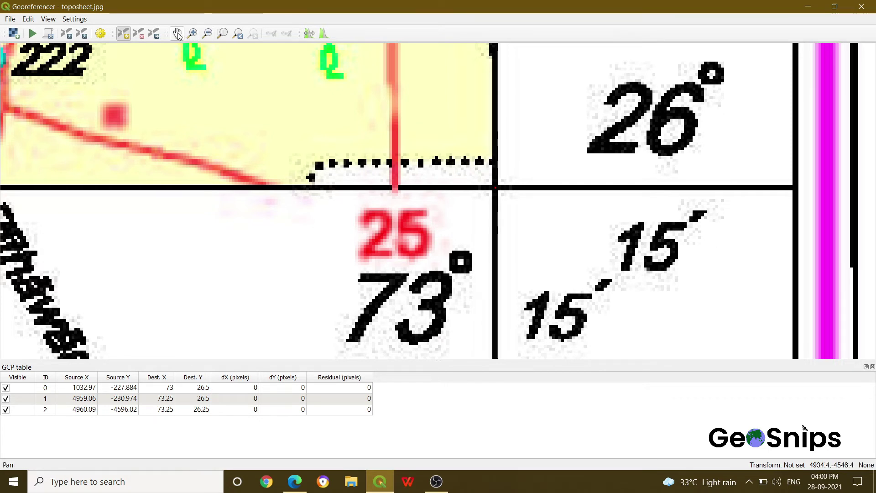
Zoom out, pan to the sheet's left edge, and zoom in on the lower-left frame corner
left_click(207, 33)
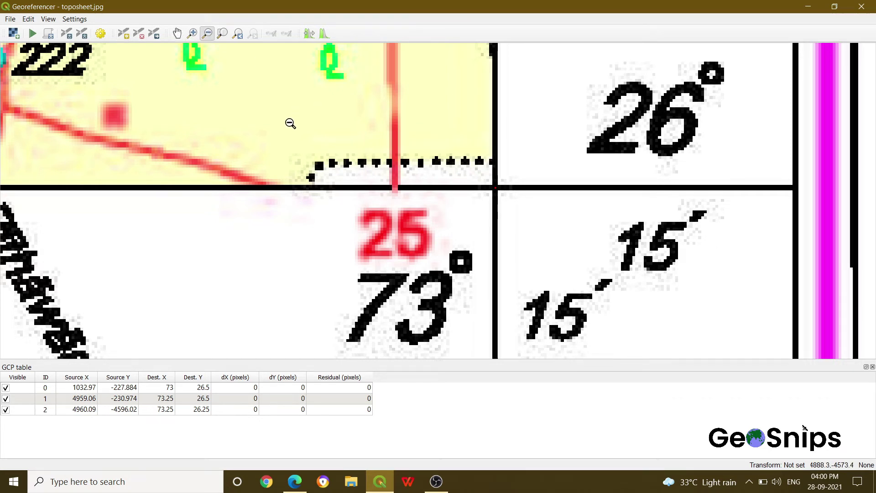
left_click_drag(307, 132, 444, 220)
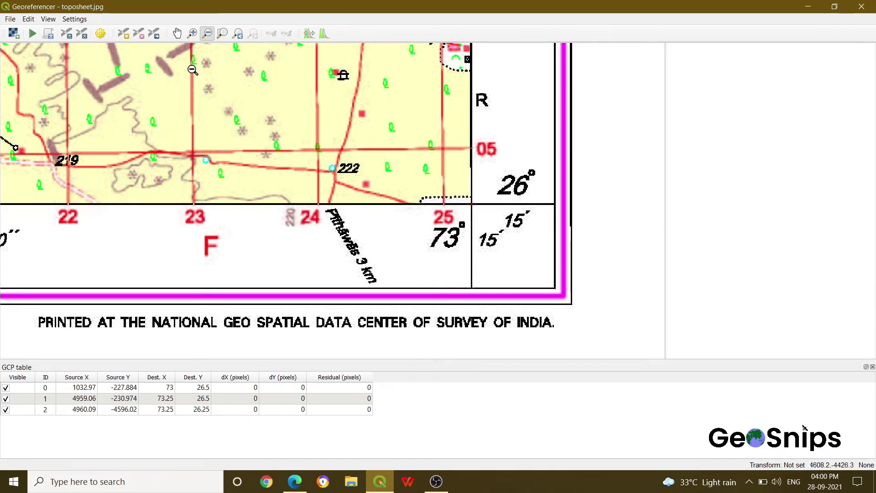
left_click_drag(193, 70, 283, 157)
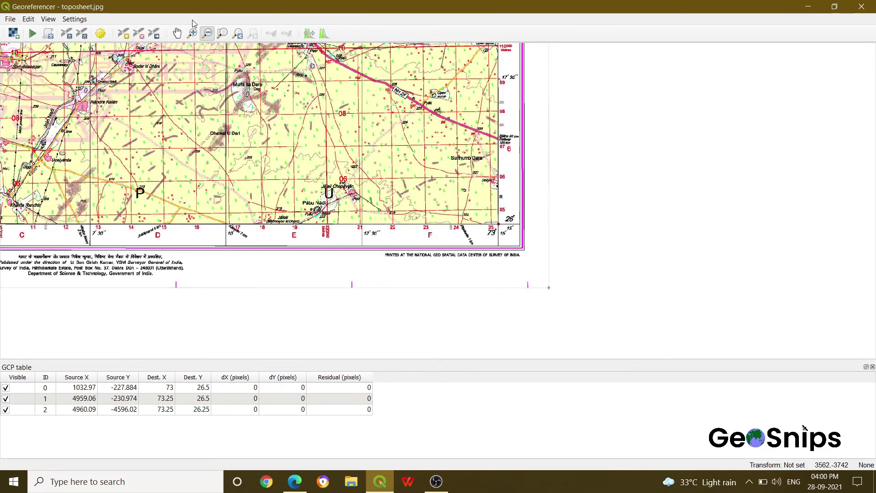
left_click(177, 34)
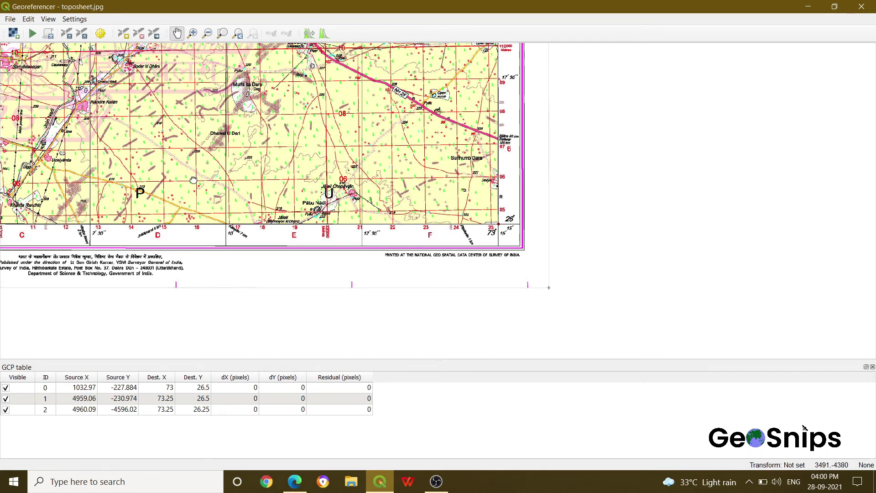
left_click_drag(193, 180, 617, 195)
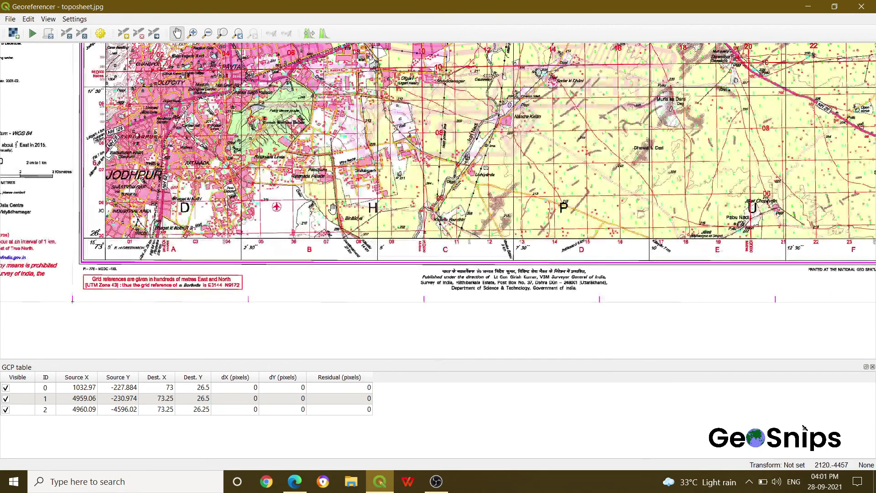
left_click_drag(217, 217, 332, 192)
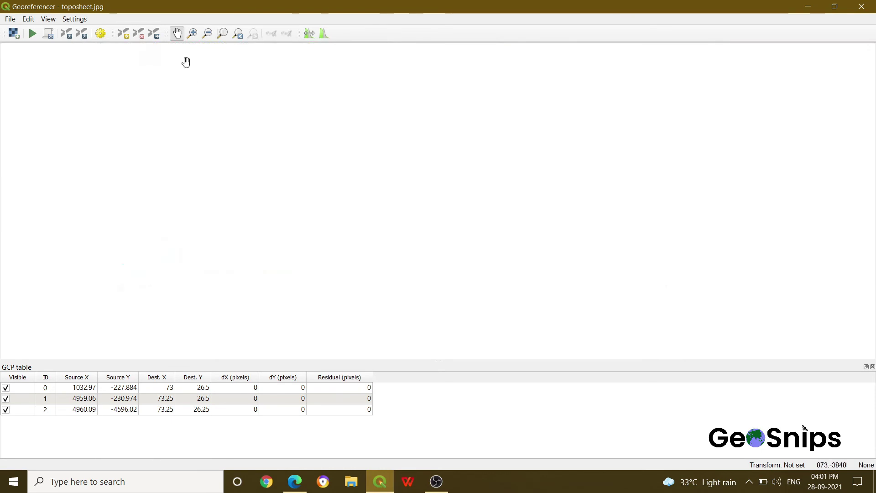
left_click(192, 33)
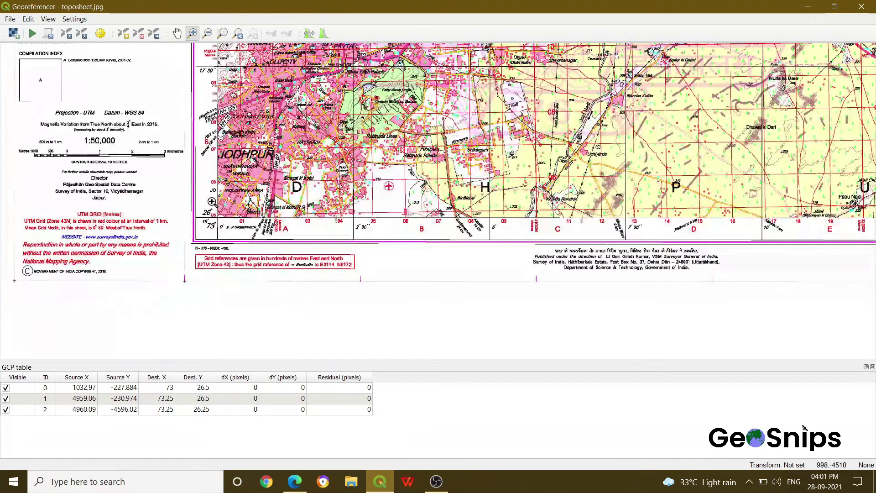
left_click_drag(203, 198, 232, 251)
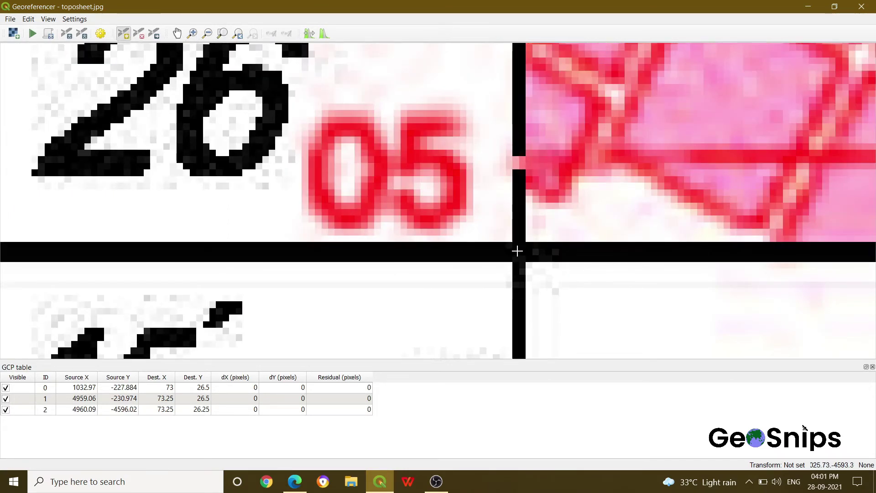
Place the lower-left corner control point with X 73 and Y 26.25
left_click(518, 251)
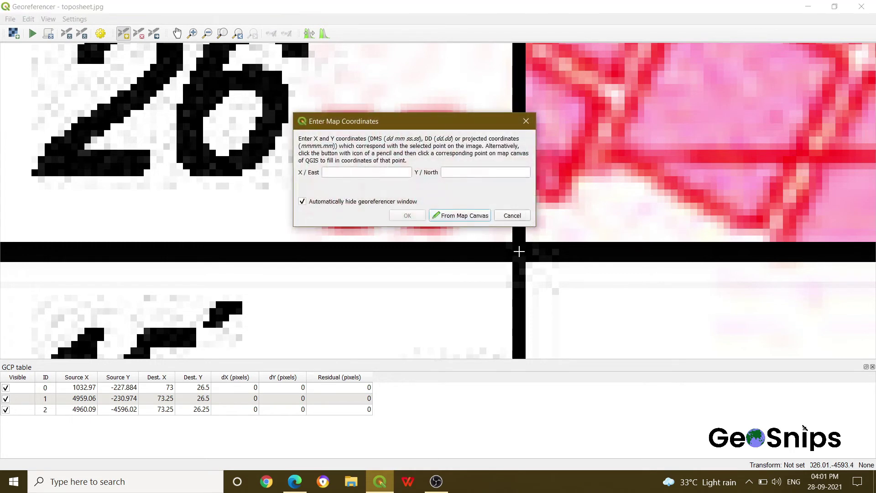
left_click(358, 172)
left_click(458, 171)
type("26.25")
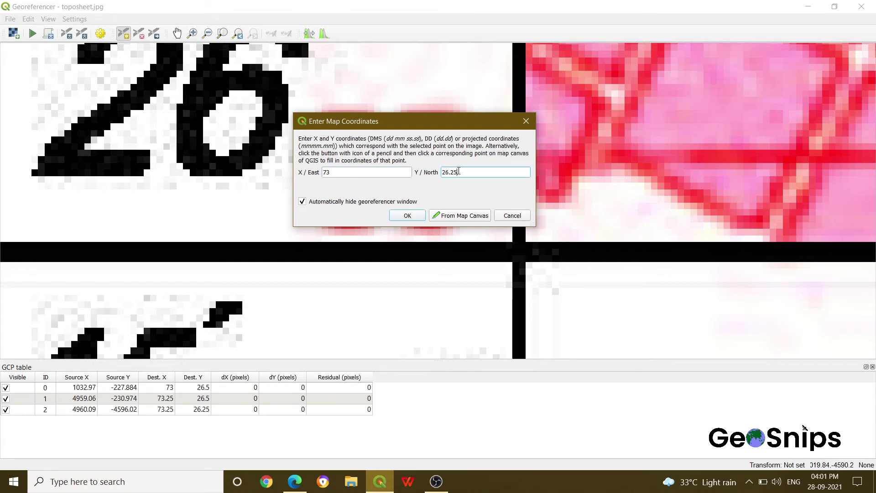
left_click(416, 214)
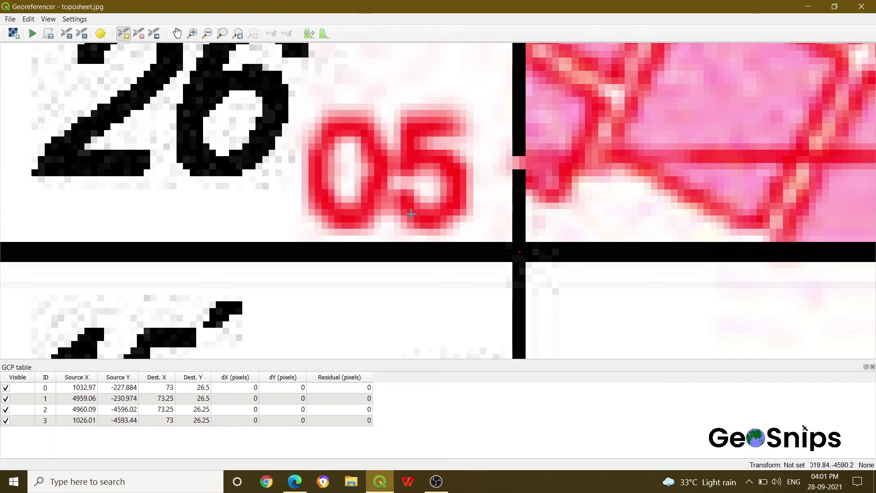
Zoom out from the corner, then zoom in and pan until the full toposheet is centred
left_click(208, 34)
left_click_drag(389, 128, 469, 153)
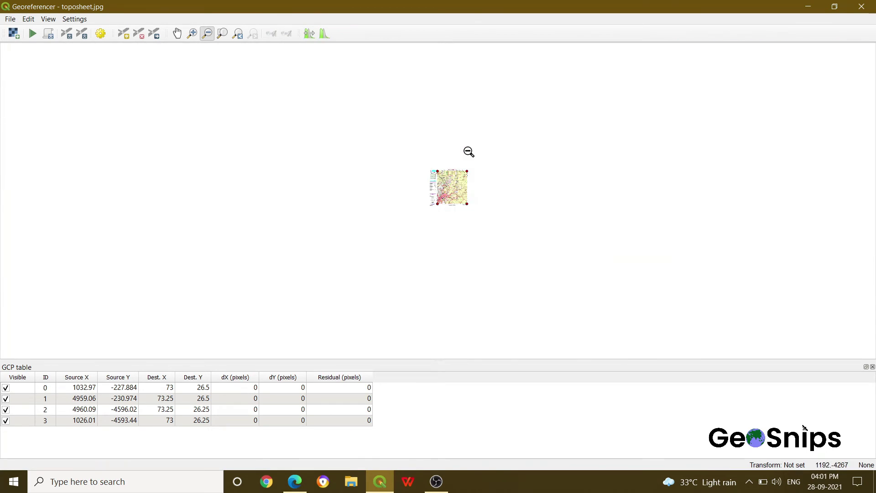
left_click(192, 34)
left_click(452, 183)
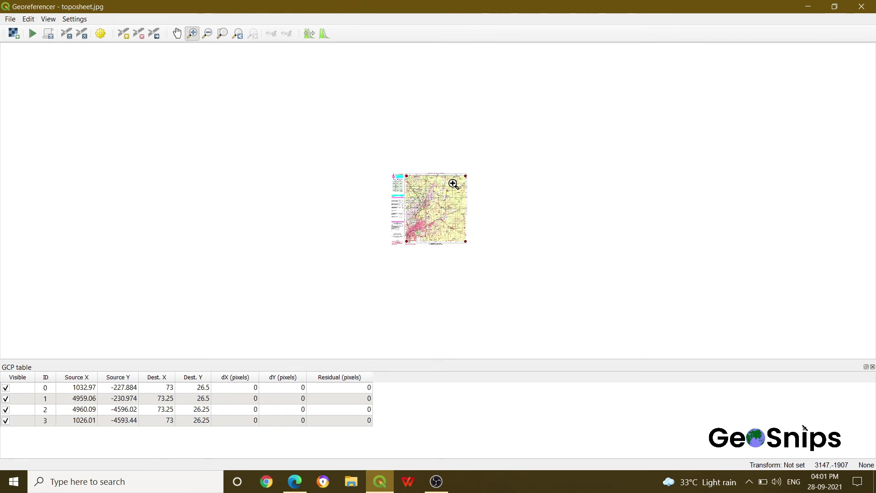
left_click(441, 193)
left_click(444, 191)
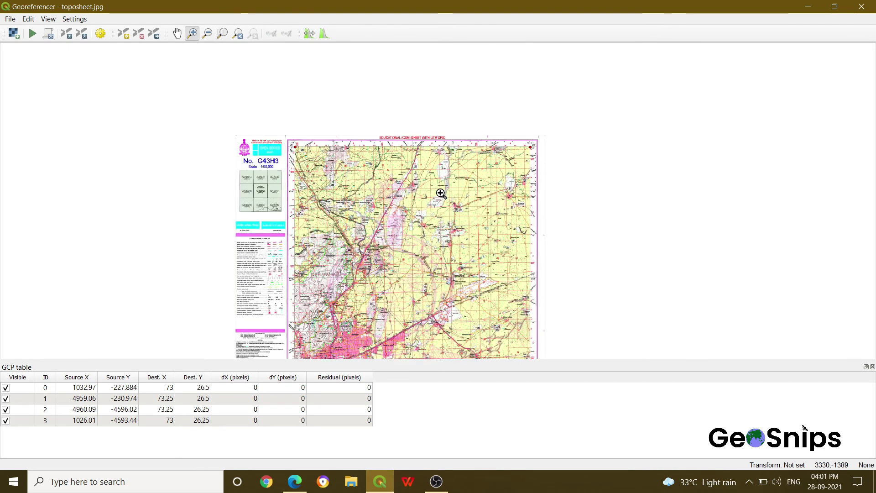
left_click(177, 34)
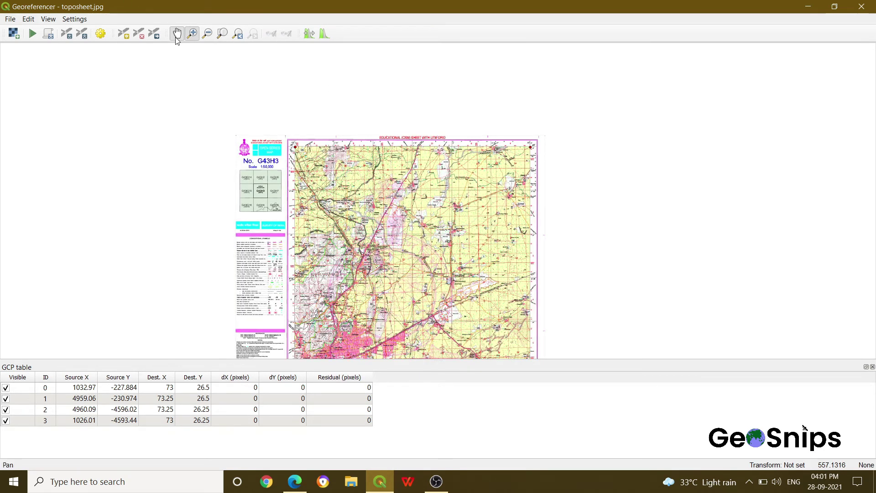
left_click_drag(384, 251, 387, 201)
left_click_drag(390, 261, 395, 230)
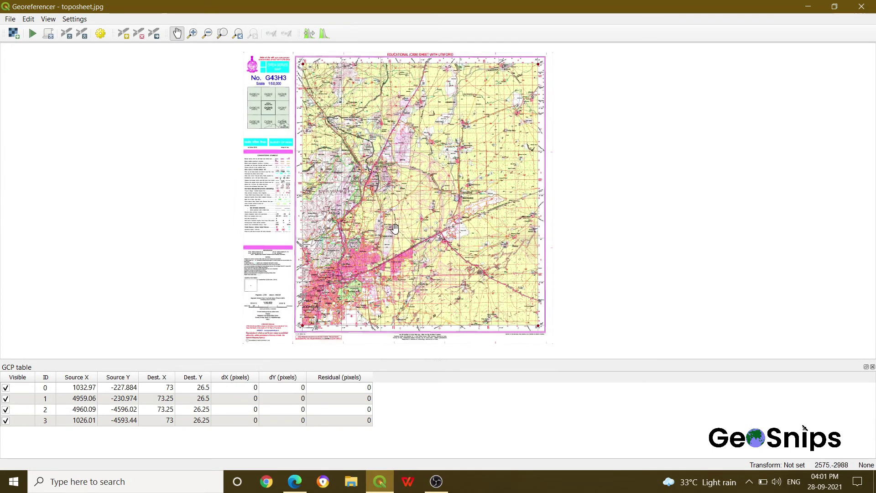
Apply Thin Plate Spline, nearest neighbour resampling, EPSG:4326 target and output toposheet_modified.tif
left_click(101, 34)
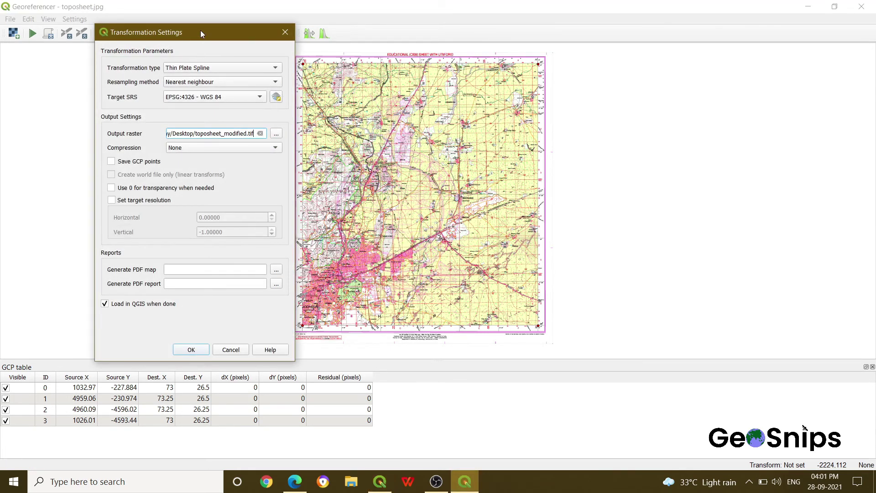
left_click_drag(200, 30, 229, 24)
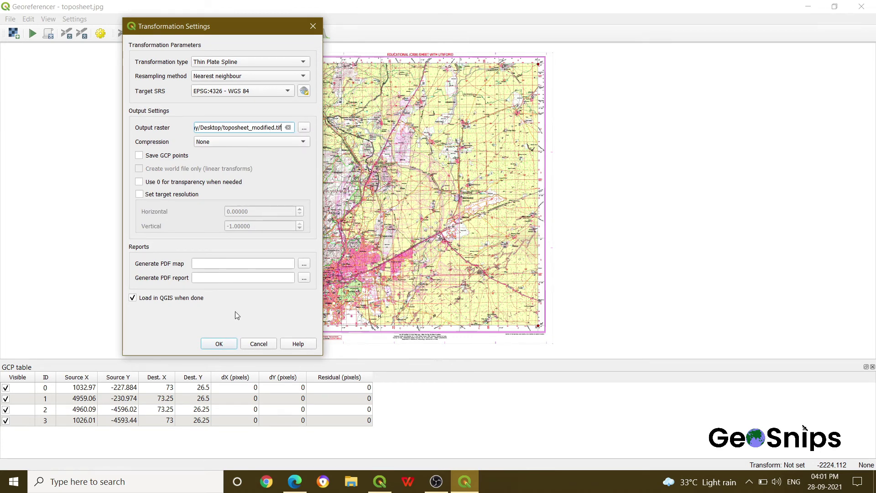
left_click(219, 344)
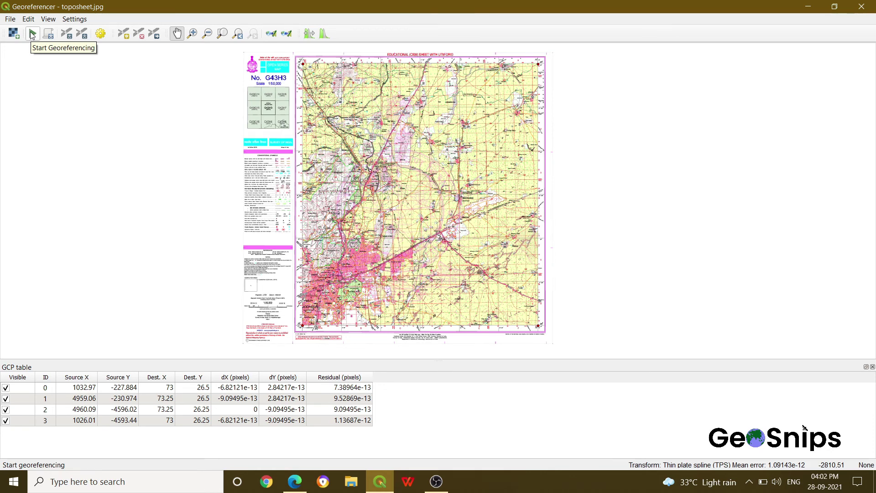
Run georeferencing and minimize the Georeferencer to view toposheet_modified on the map canvas
left_click(32, 34)
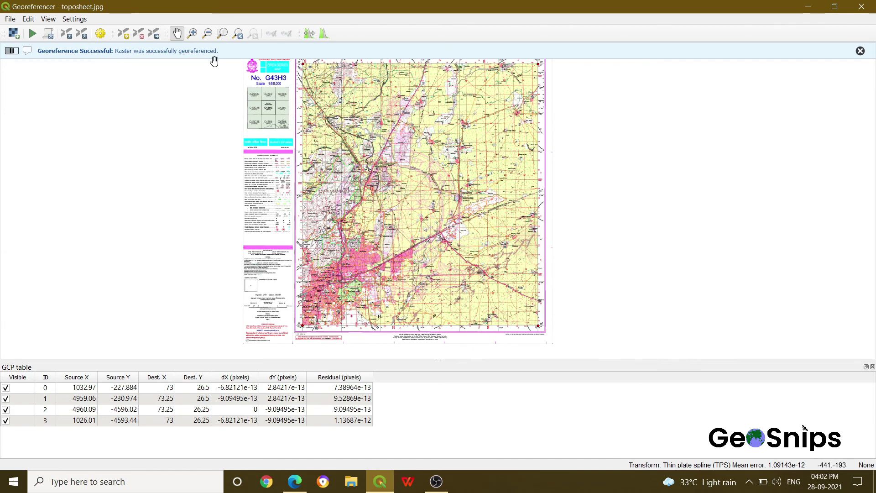
left_click(809, 6)
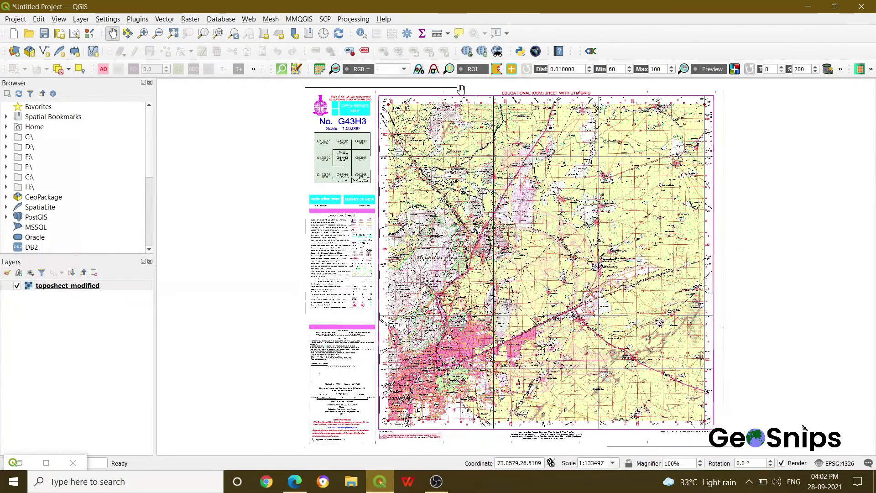
right_click(96, 290)
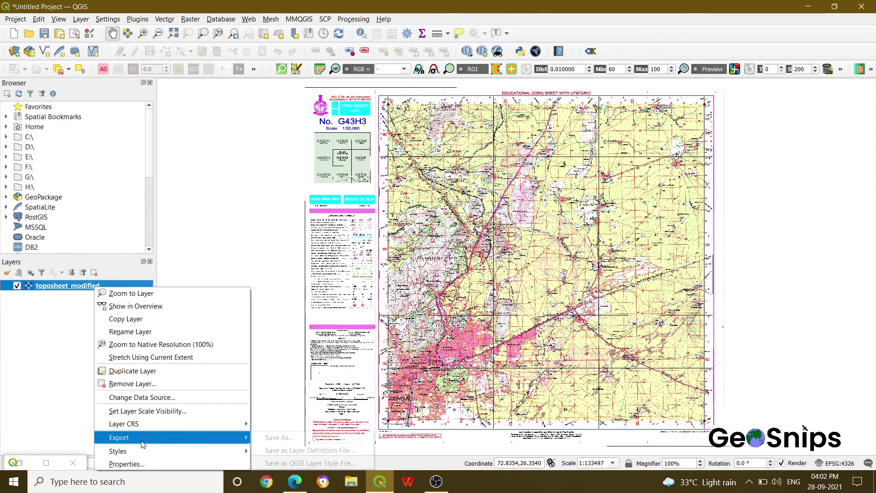
left_click(137, 465)
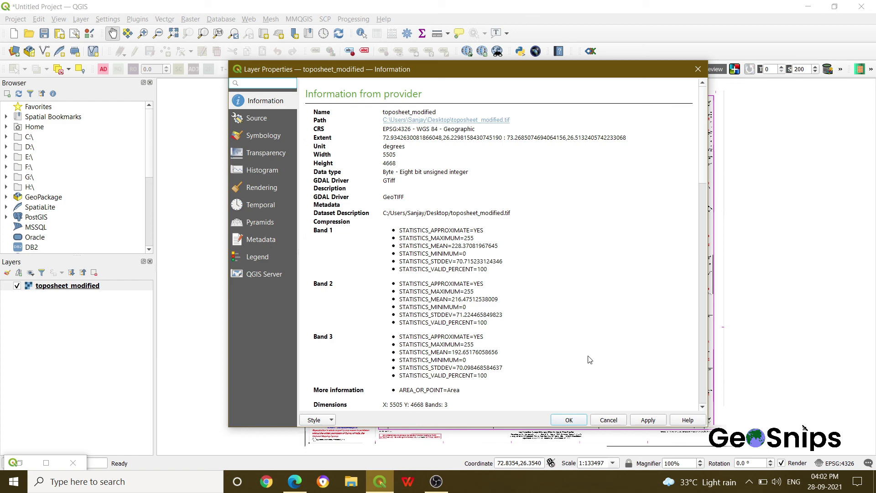
left_click(568, 419)
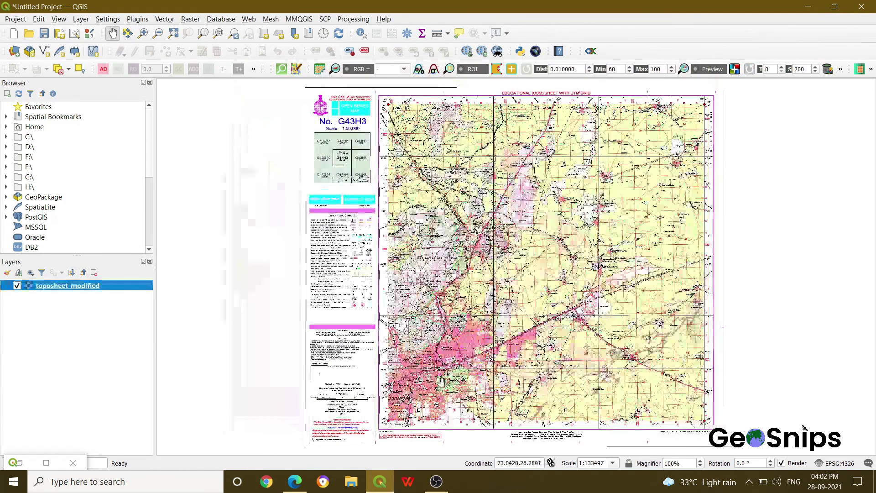